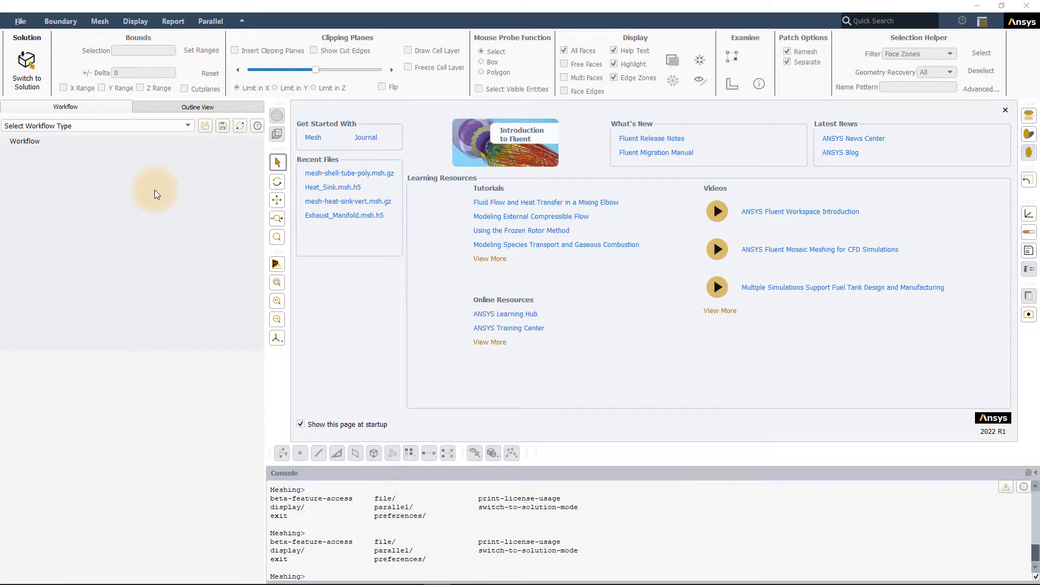
# Read the Heat_Sink.msh.h5 mesh and orbit the view to reveal the cavity underneath
pyautogui.click(21, 21)
pyautogui.moveTo(22, 38)
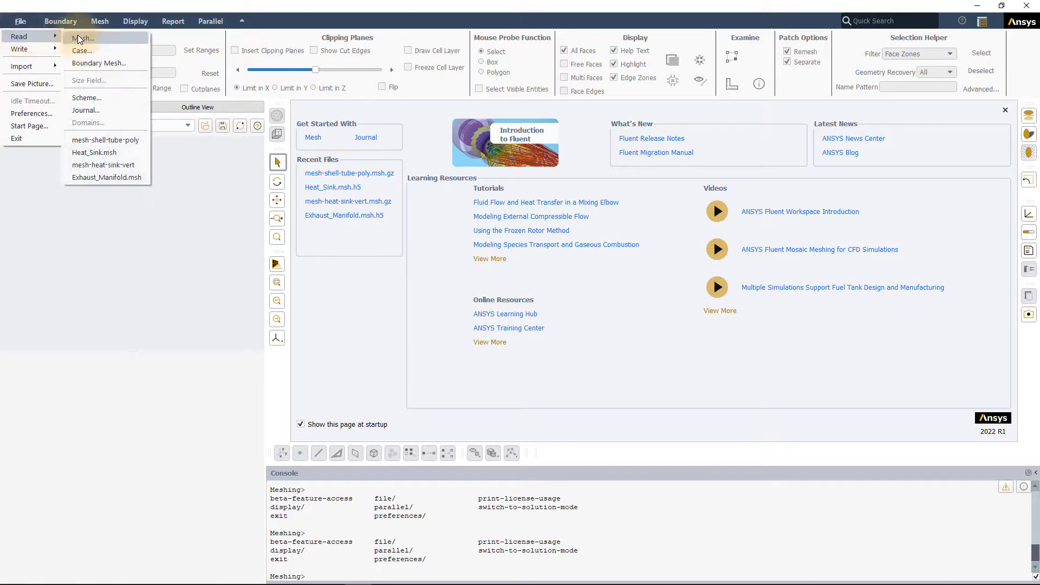
pyautogui.click(78, 39)
pyautogui.click(417, 222)
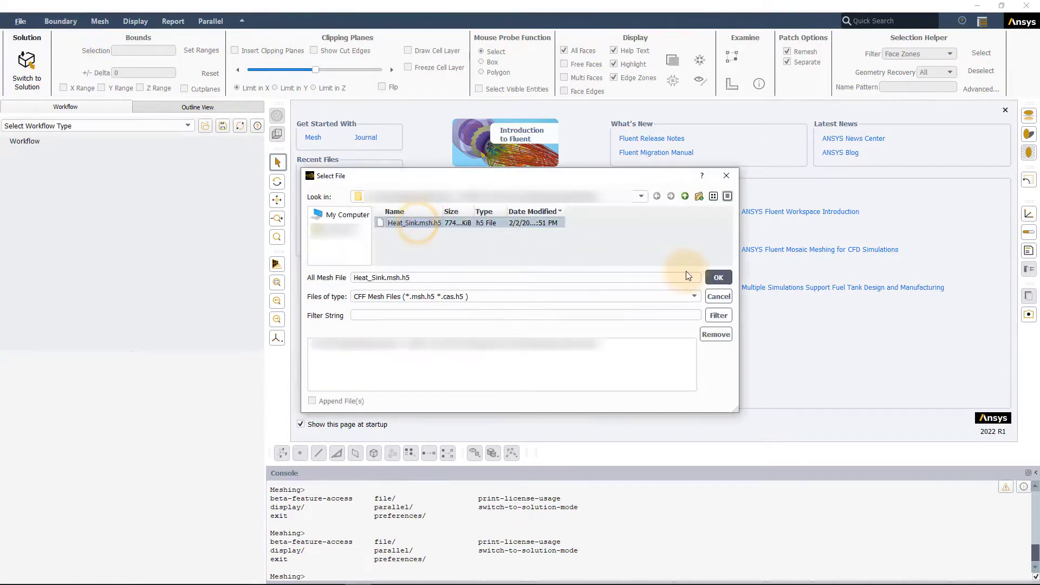
pyautogui.click(715, 278)
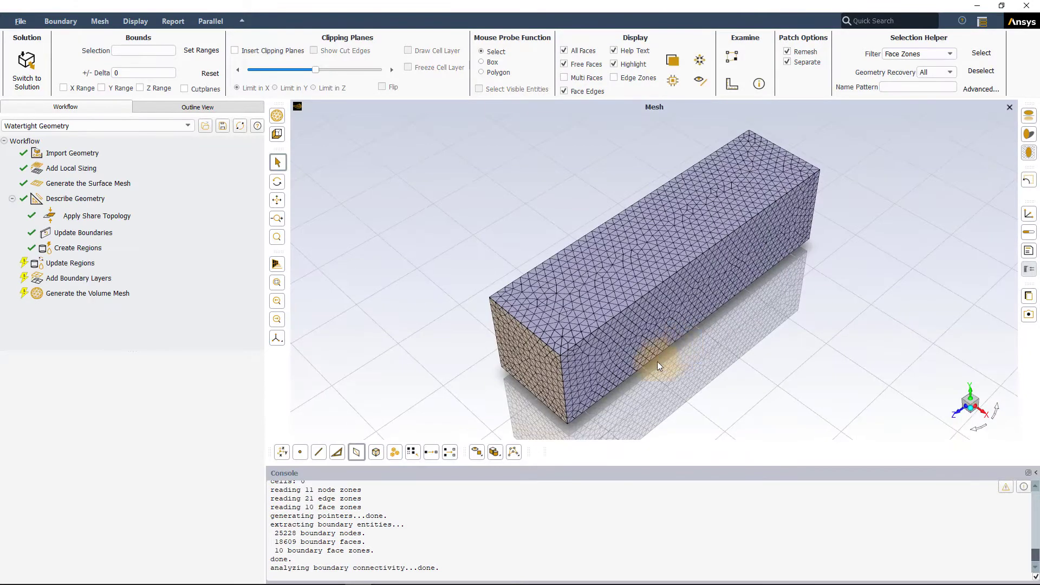
pyautogui.moveTo(493, 370); pyautogui.dragTo(332, 229)
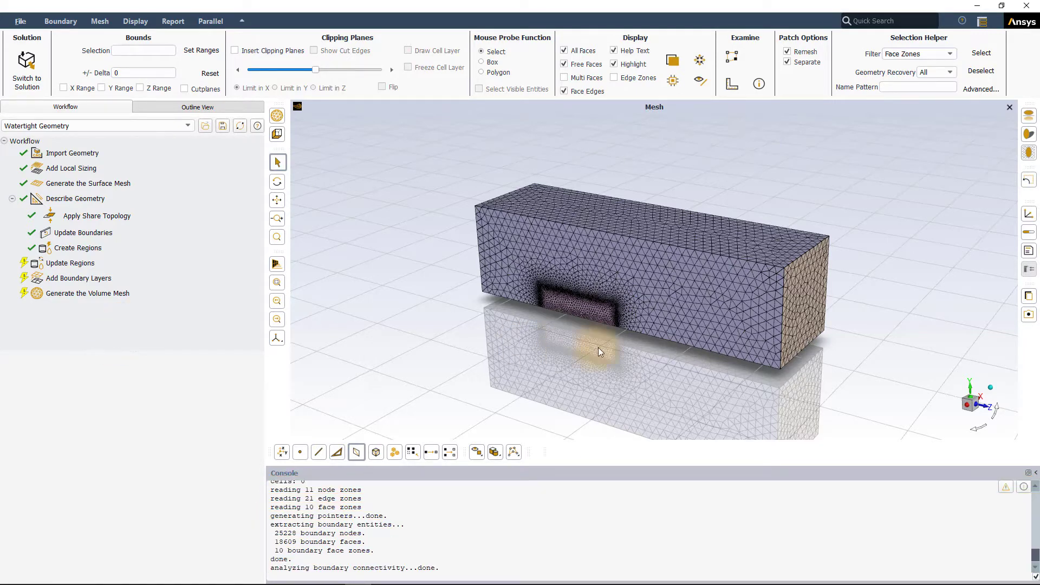
# Inspect the block with transparency on, turn it back off, and bring up Update Regions
pyautogui.scroll(2, 649, 356)
pyautogui.click(672, 60)
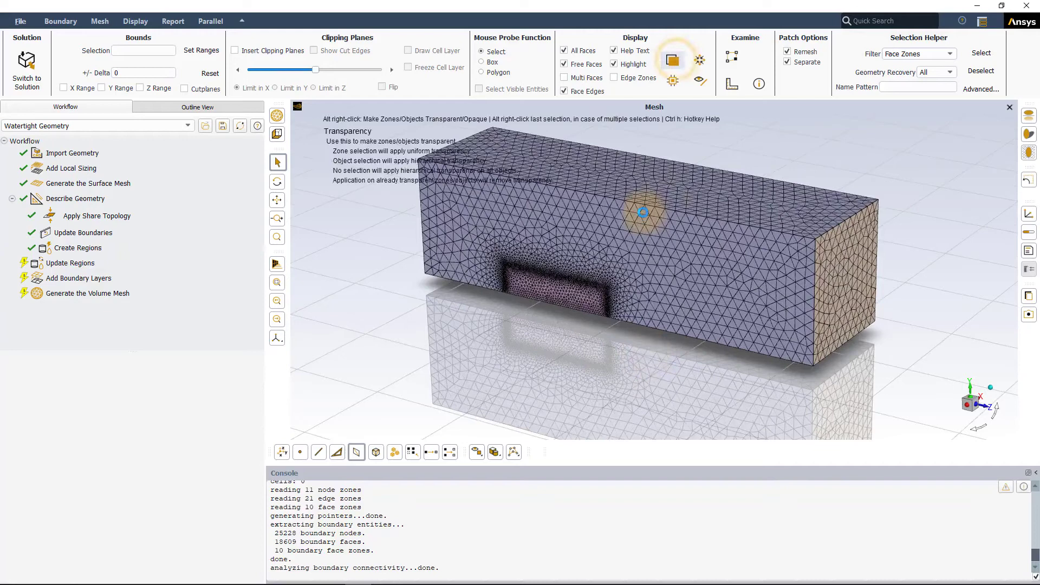
pyautogui.moveTo(603, 223); pyautogui.dragTo(619, 336)
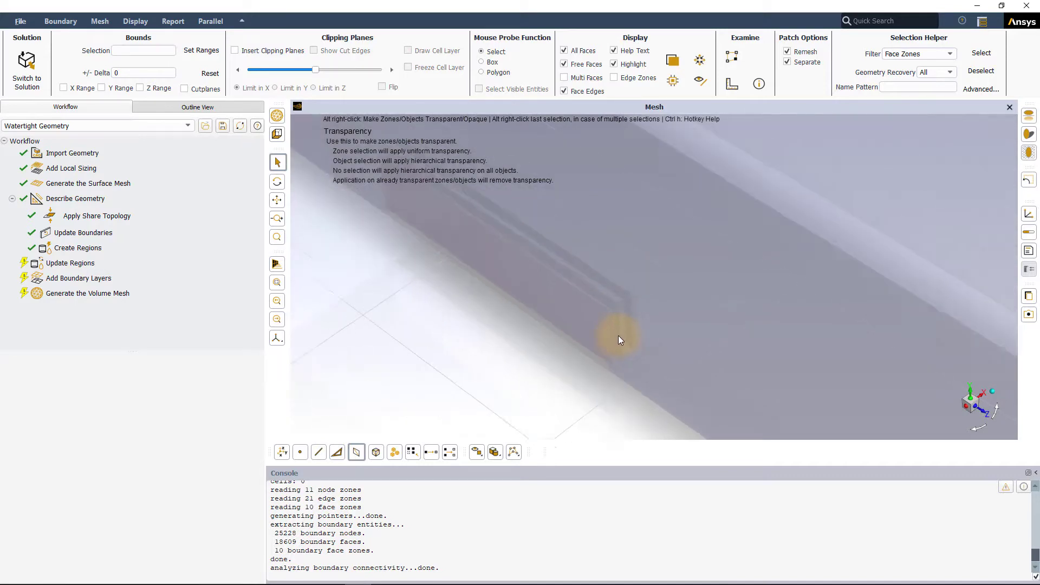
pyautogui.scroll(-3, 612, 339)
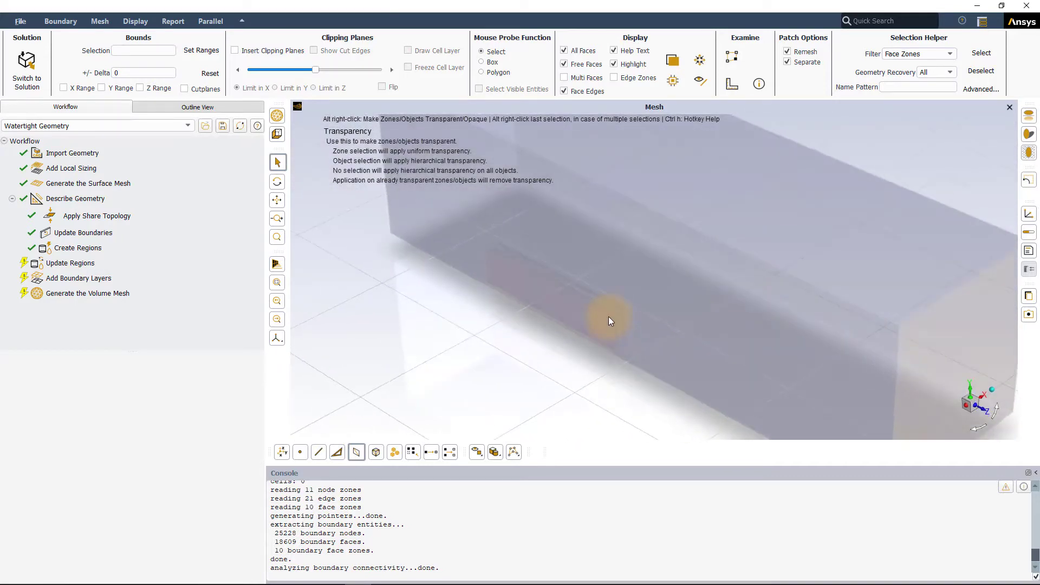
pyautogui.click(670, 62)
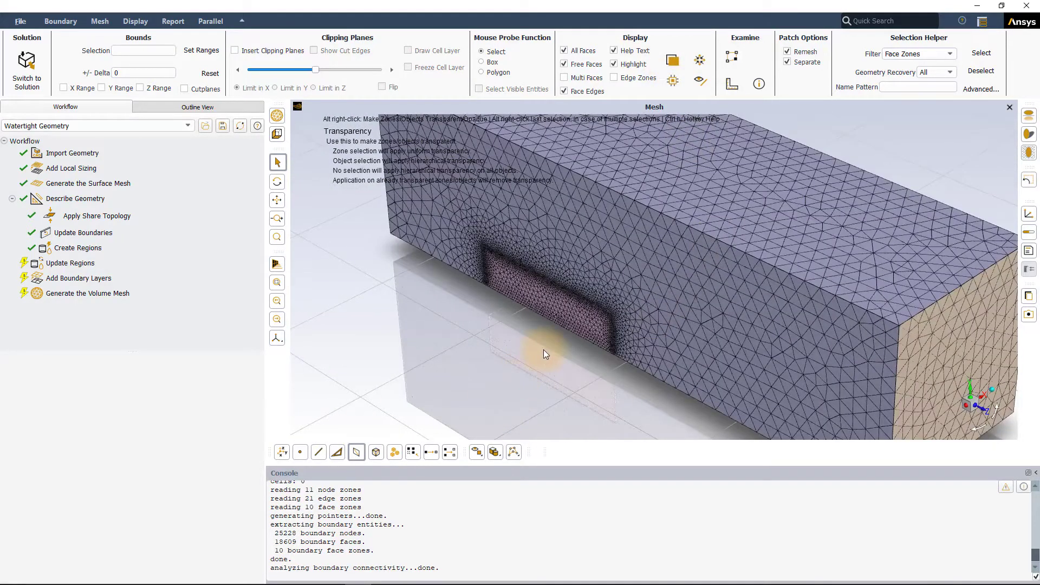
pyautogui.click(67, 263)
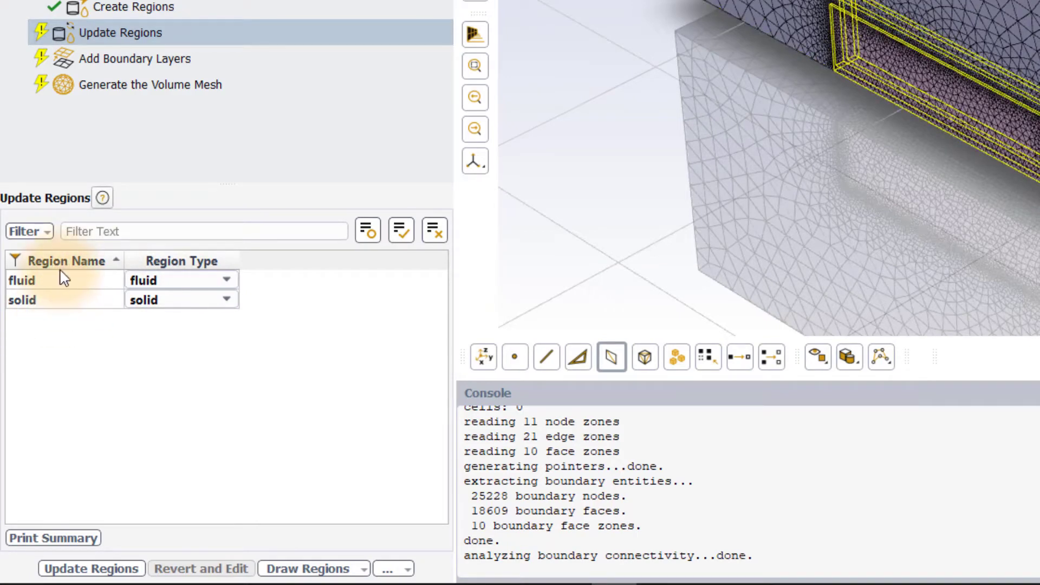
# Check the solid and fluid regions, then rename the fluid region to fluid_domain
pyautogui.click(181, 299)
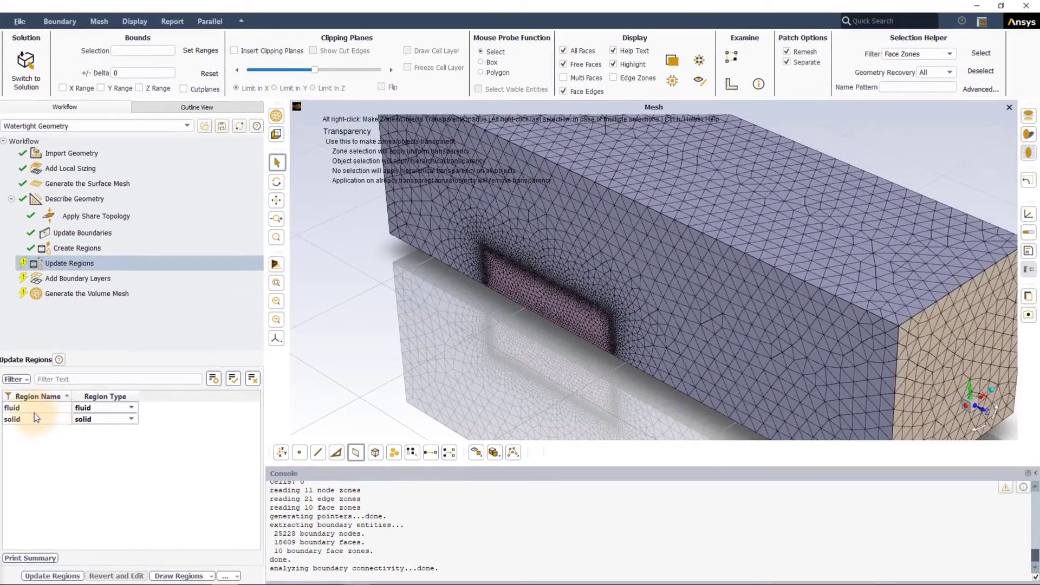
pyautogui.click(35, 401)
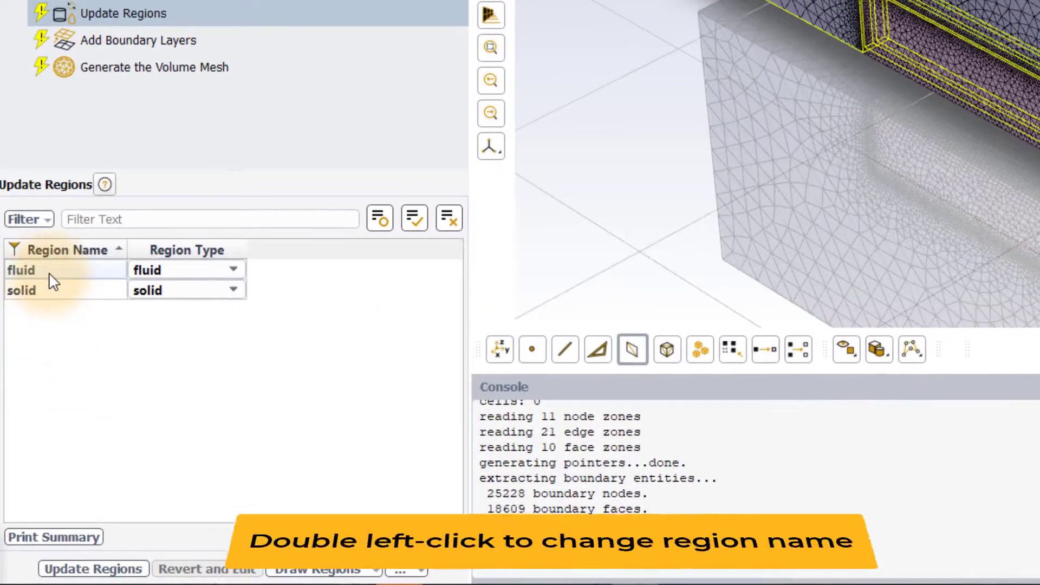
pyautogui.doubleClick(48, 272)
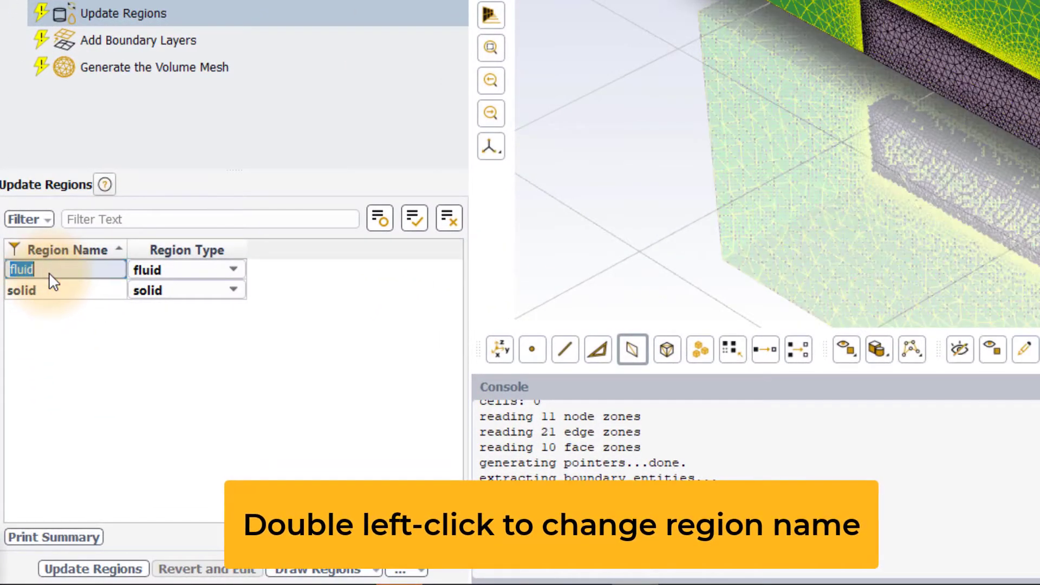
pyautogui.write('fluids')
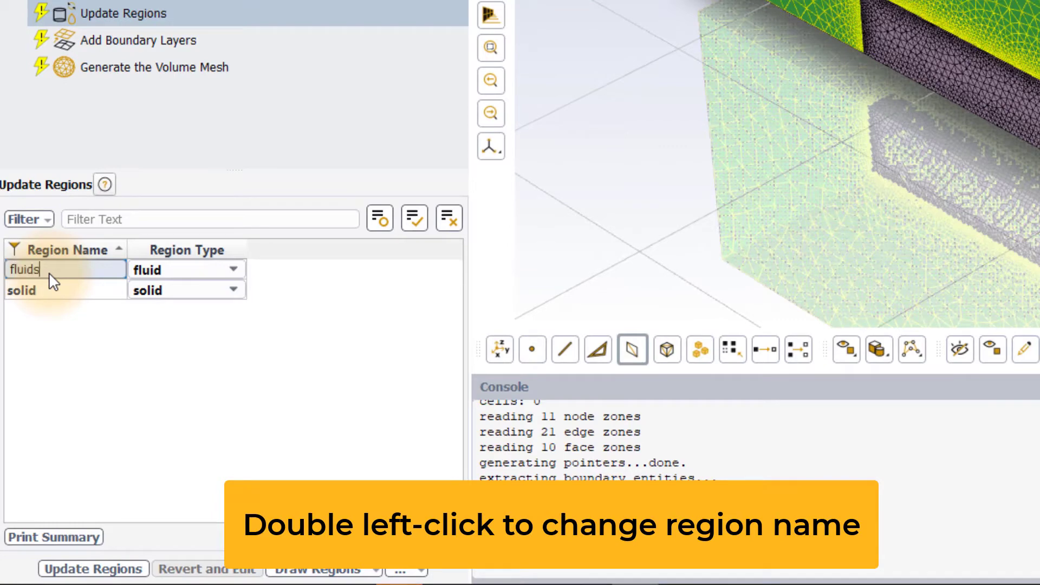
pyautogui.press('BackSpace')
pyautogui.write('_domain')
pyautogui.press('Return')
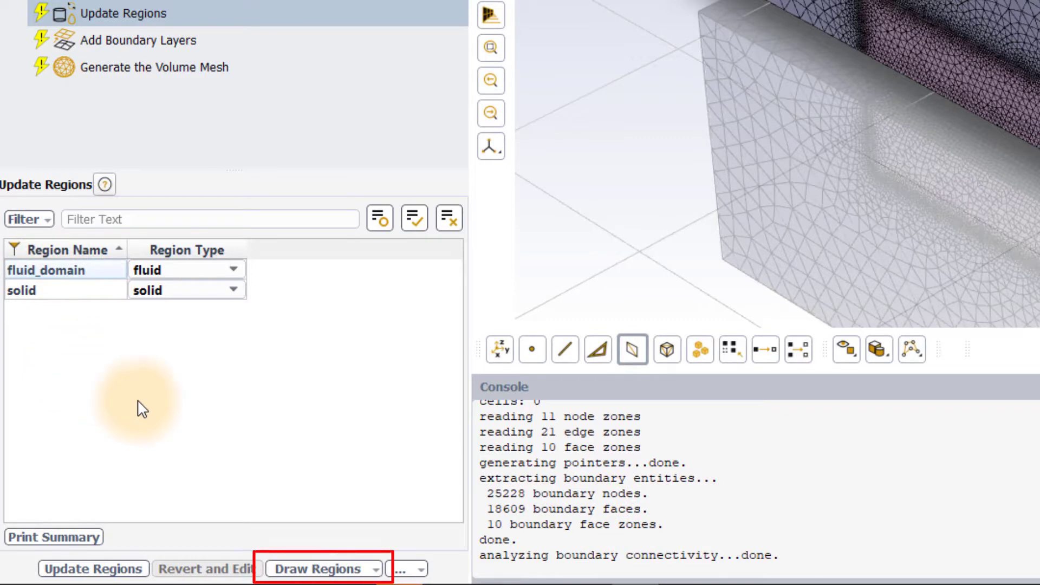
# Set Draw Regions to Fluid Regions so only the fluid region is displayed
pyautogui.click(359, 570)
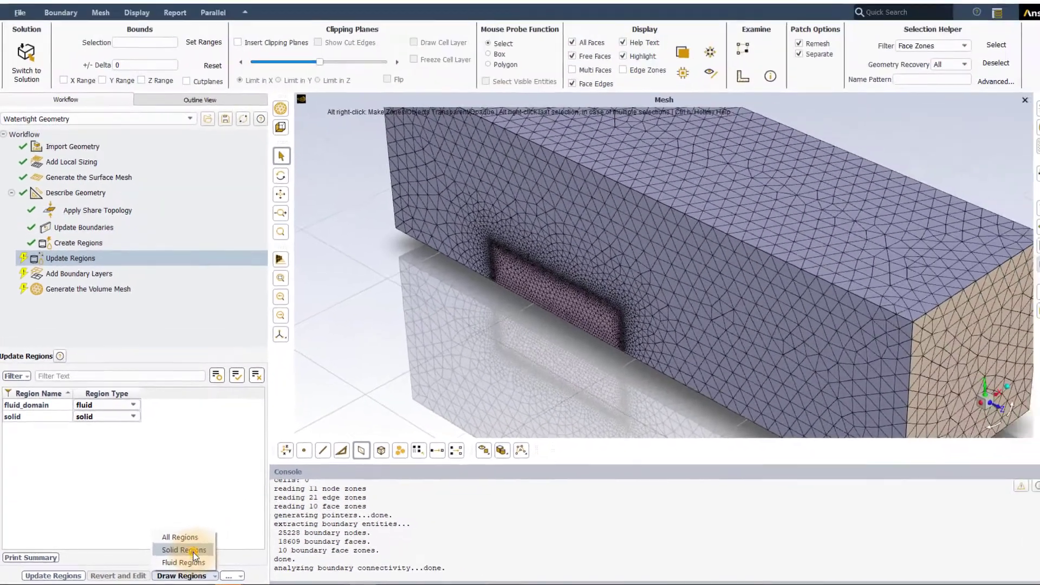
pyautogui.click(345, 546)
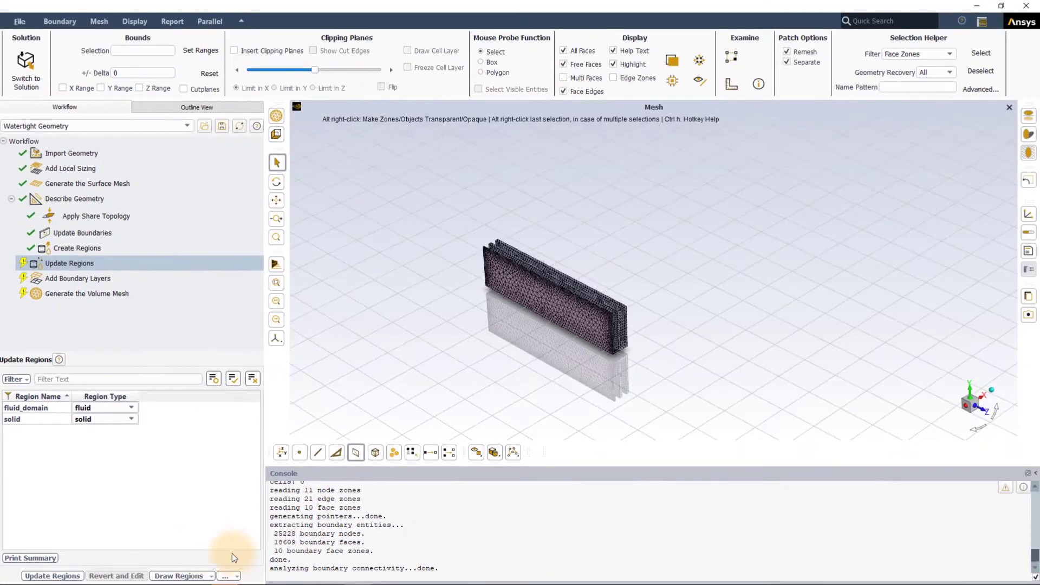
pyautogui.click(179, 576)
pyautogui.click(180, 563)
pyautogui.click(179, 576)
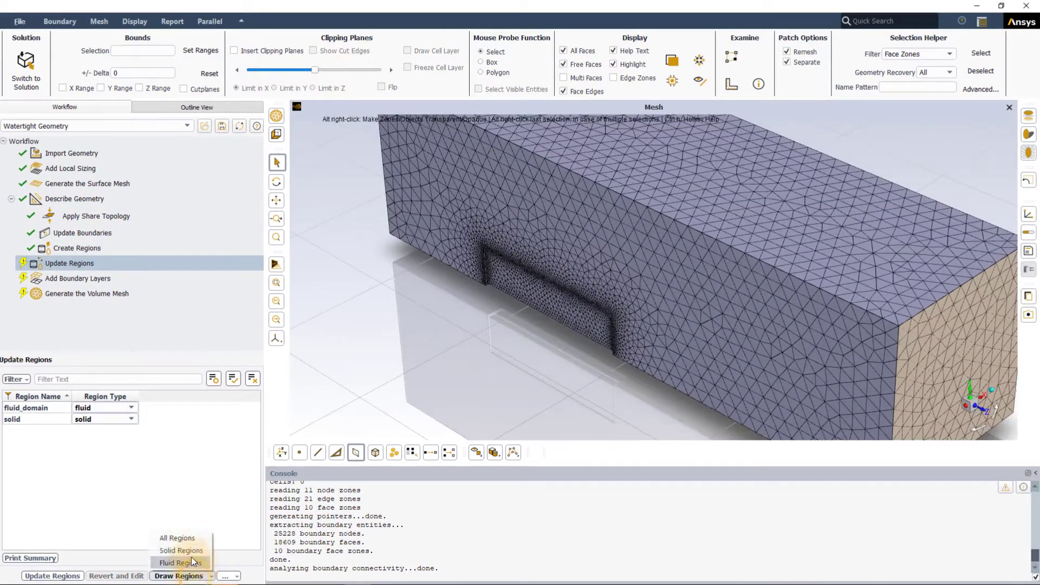
pyautogui.click(193, 562)
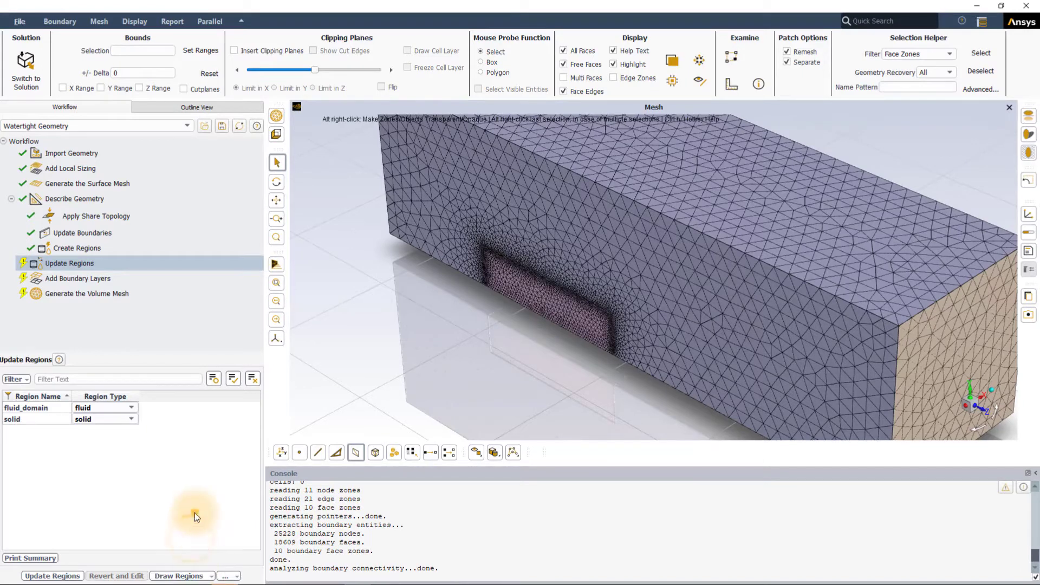
# Preview the solid and fluid_domain regions in the view, then clear the highlight
pyautogui.click(65, 422)
pyautogui.click(50, 408)
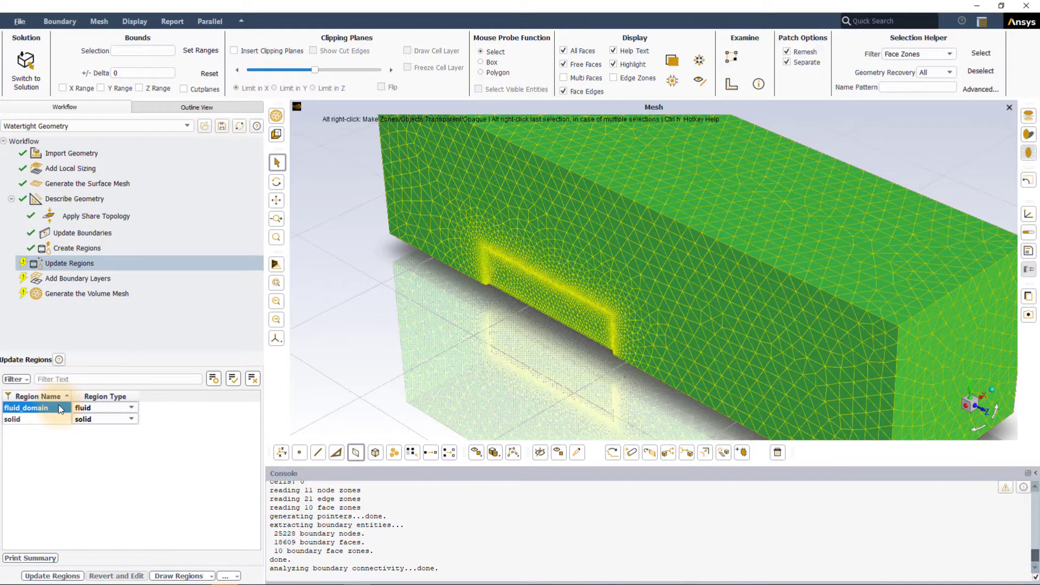
pyautogui.click(58, 457)
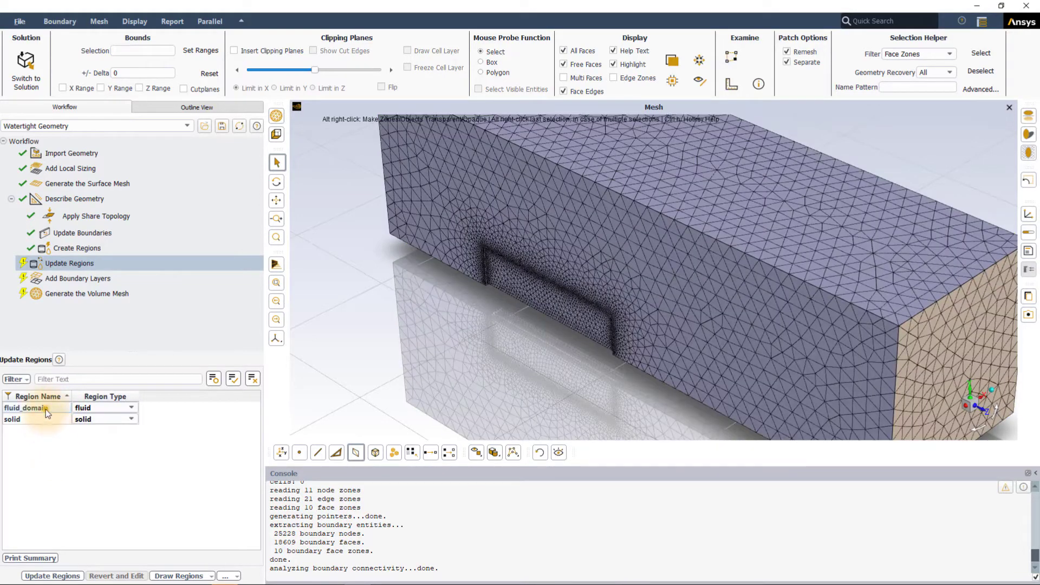
pyautogui.rightClick(47, 416)
pyautogui.click(54, 453)
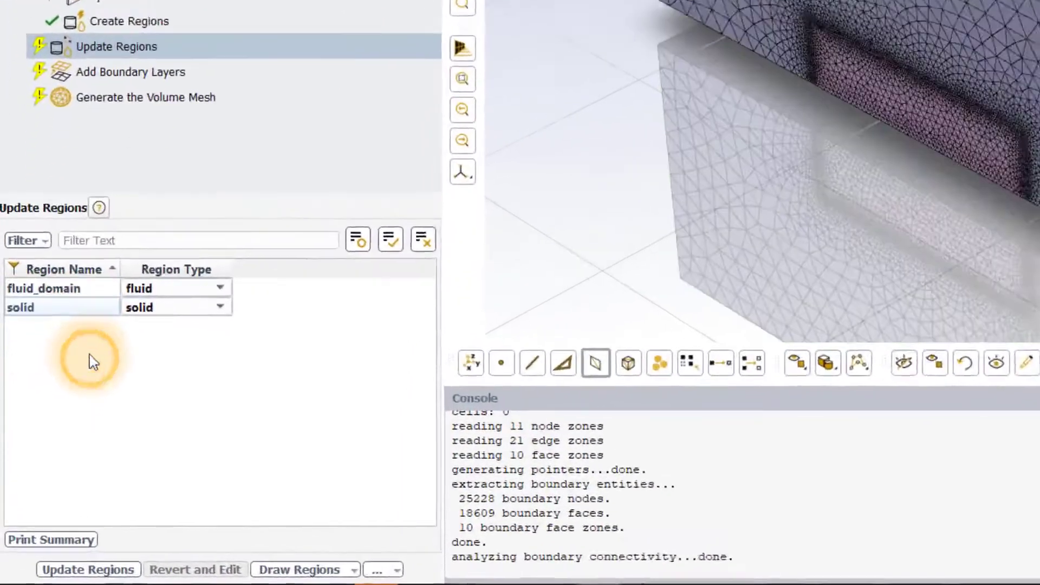
pyautogui.rightClick(54, 407)
pyautogui.moveTo(77, 421)
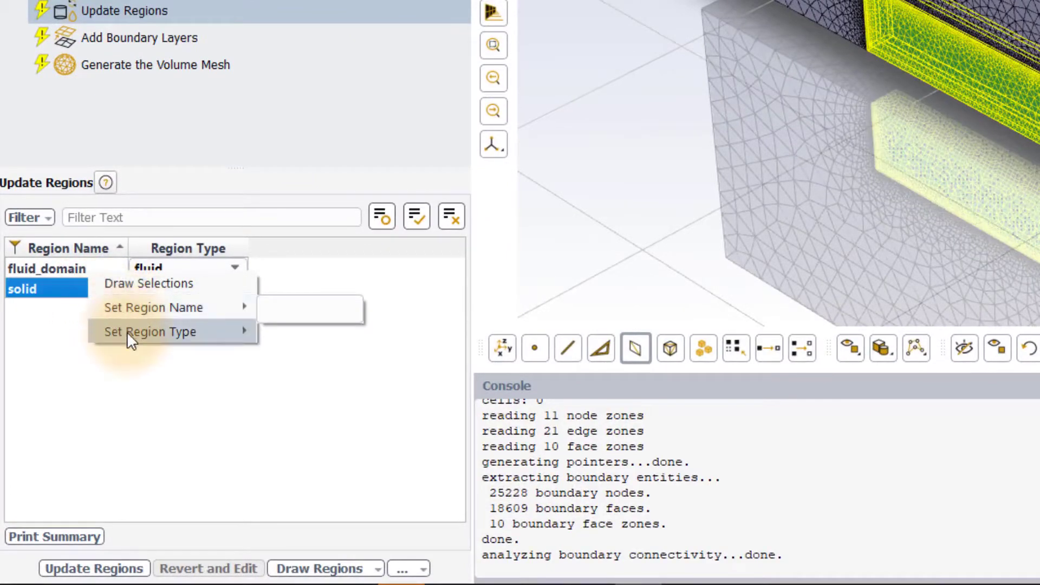
pyautogui.moveTo(126, 331)
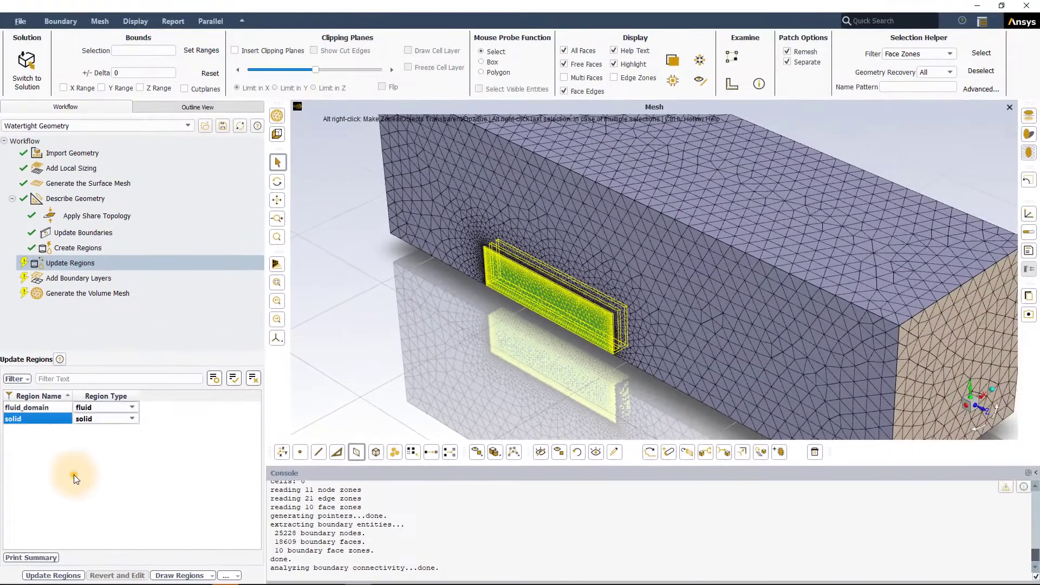
pyautogui.click(89, 451)
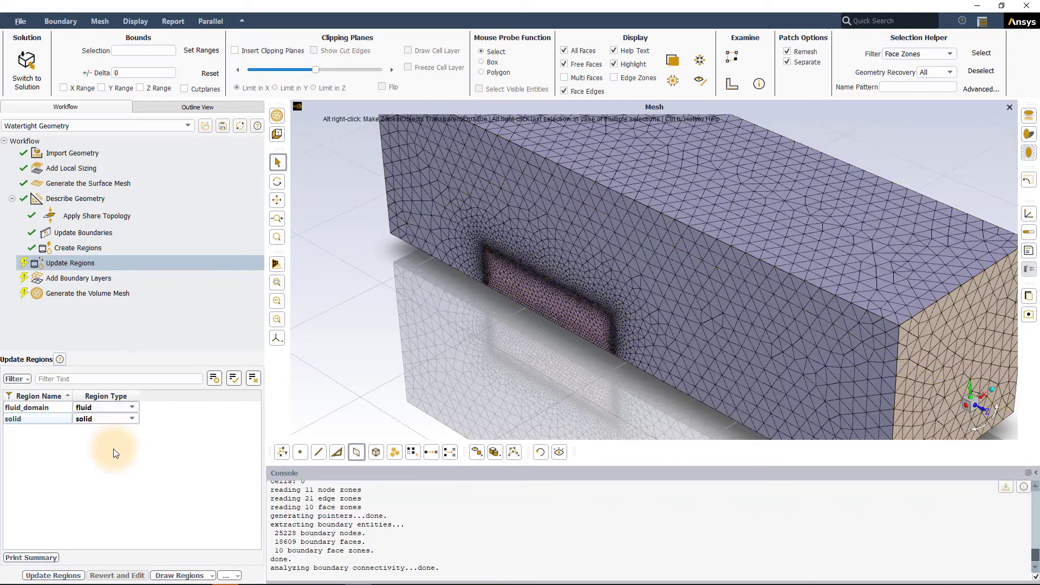
pyautogui.click(133, 407)
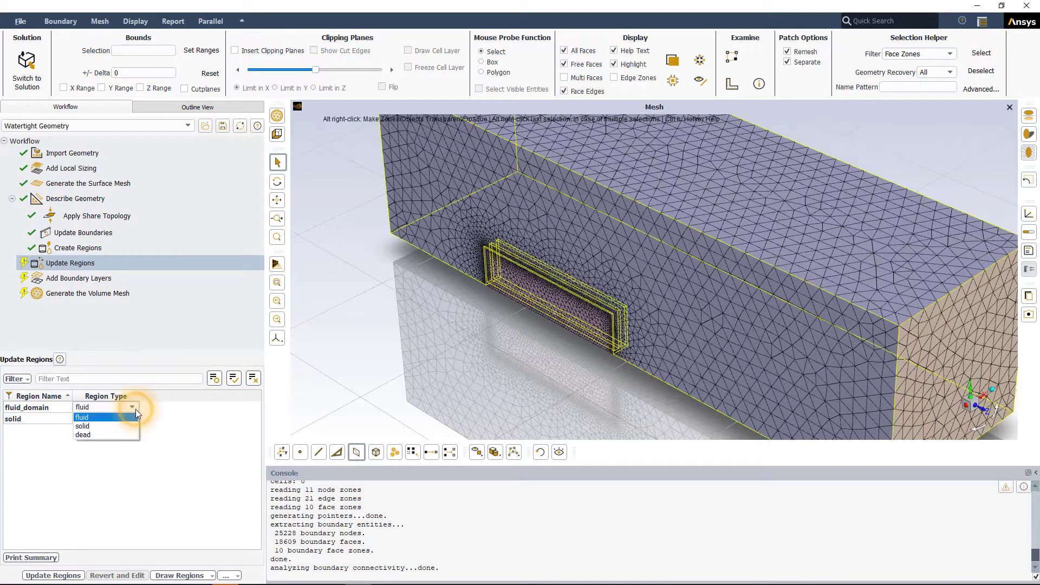
pyautogui.click(118, 446)
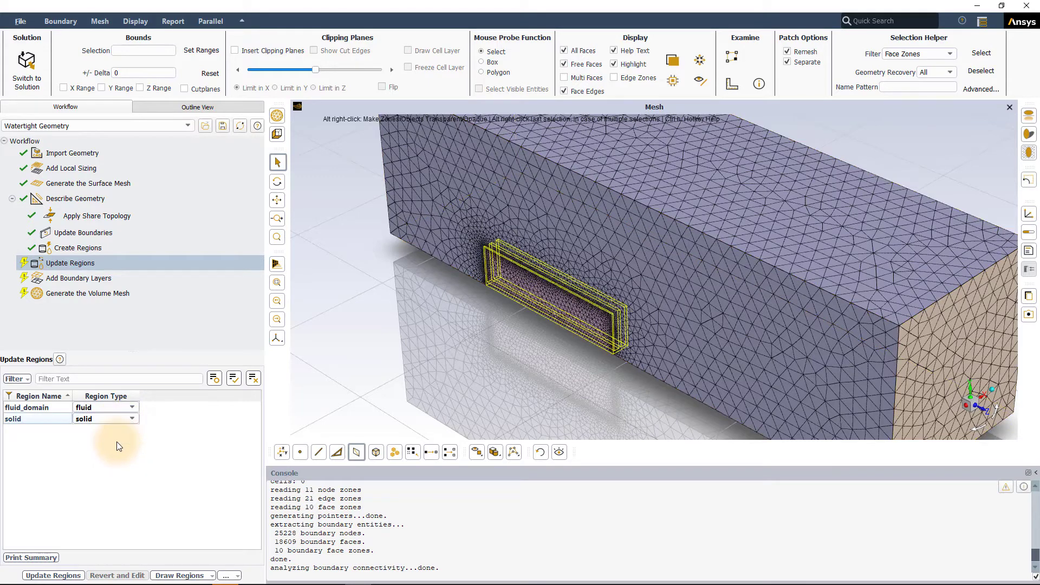
pyautogui.click(116, 418)
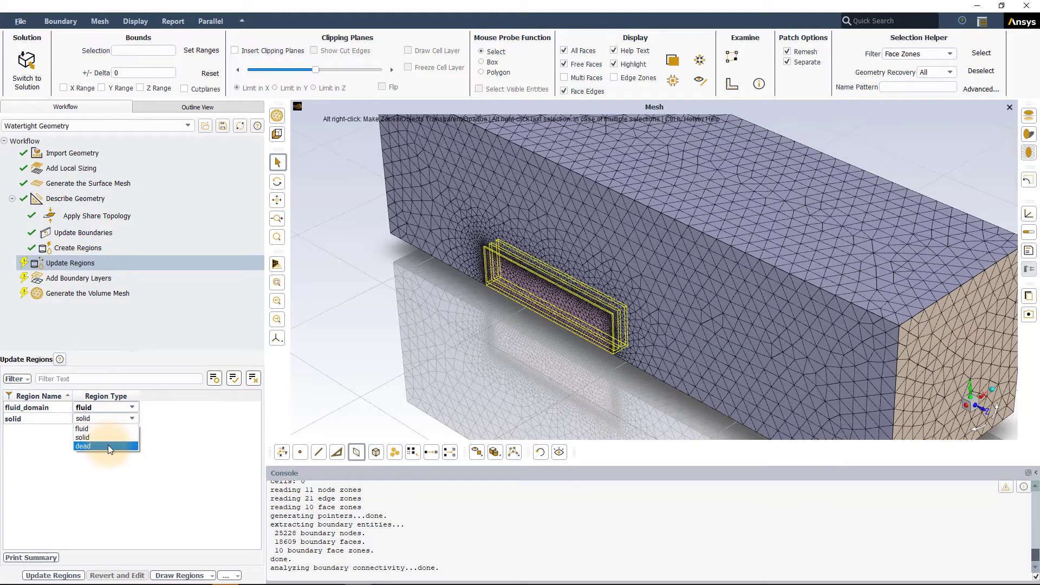
pyautogui.click(103, 486)
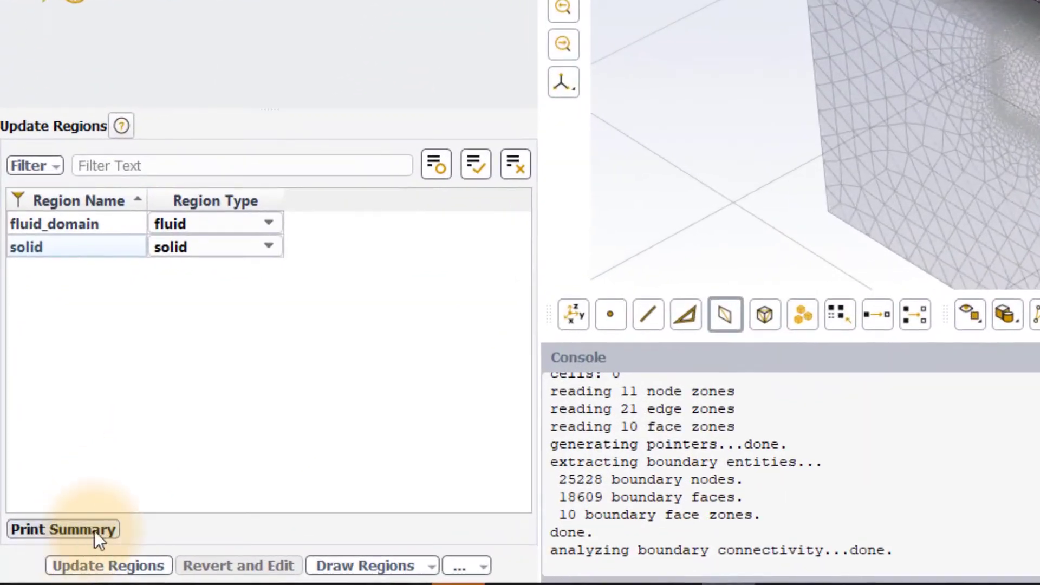
# Print the region summary to the console and complete the Update Regions task
pyautogui.click(59, 529)
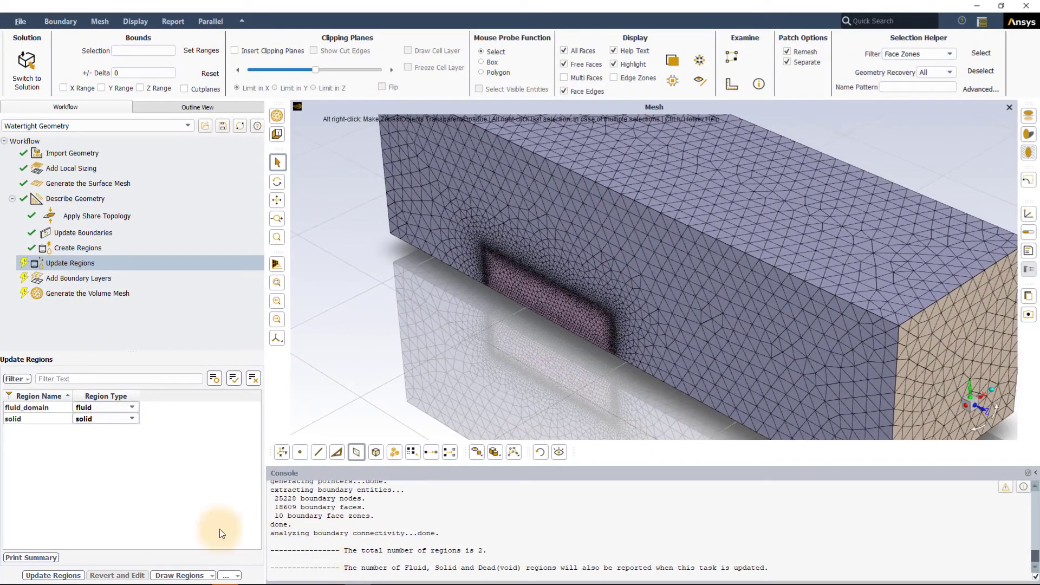
pyautogui.click(53, 576)
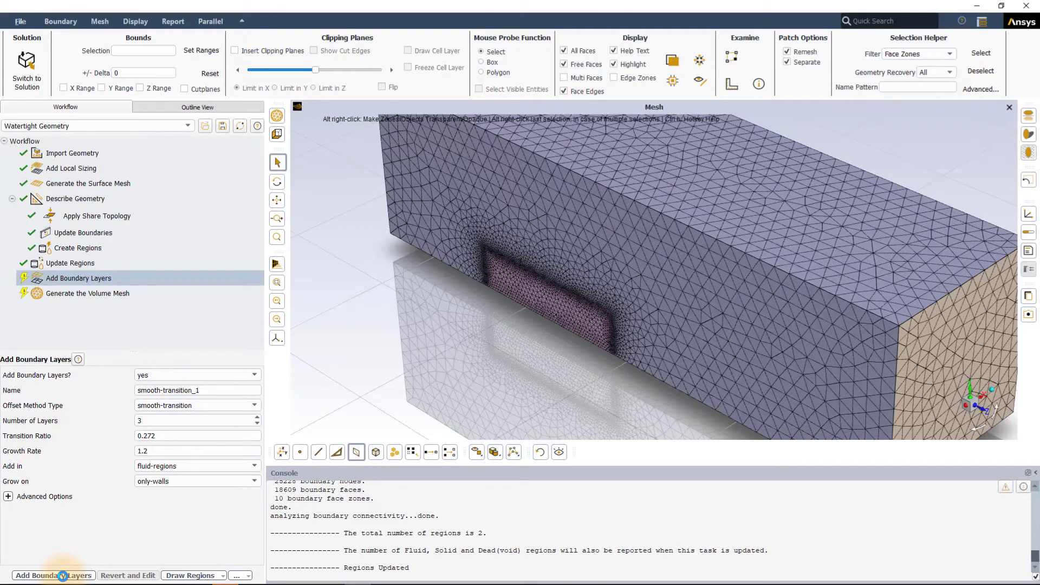
# Revert Update Regions, rename the solid region to solid_domain, and rerun the update
pyautogui.click(68, 262)
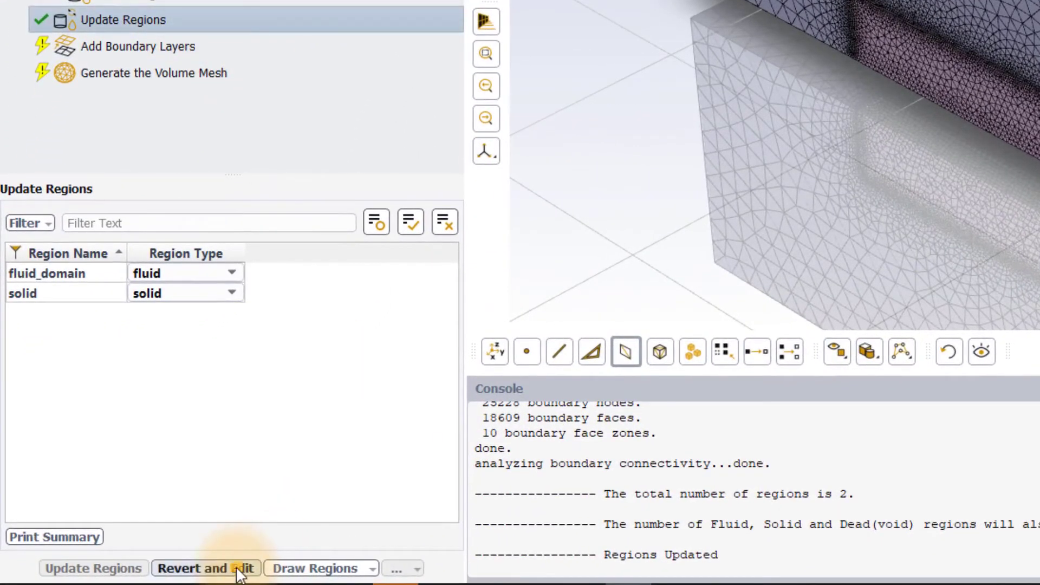
pyautogui.click(239, 569)
pyautogui.doubleClick(86, 296)
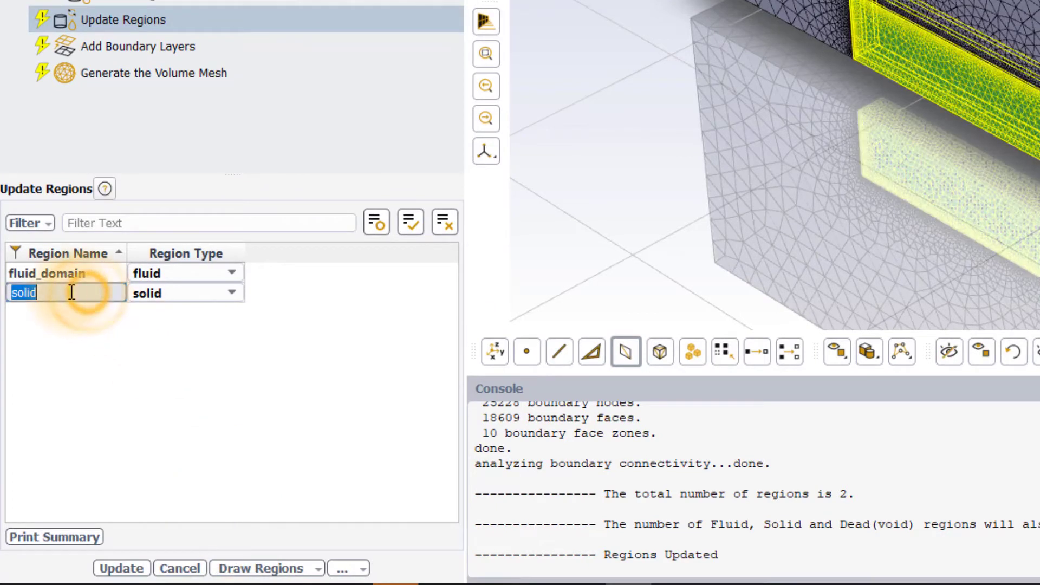
pyautogui.press('End')
pyautogui.write('_dom')
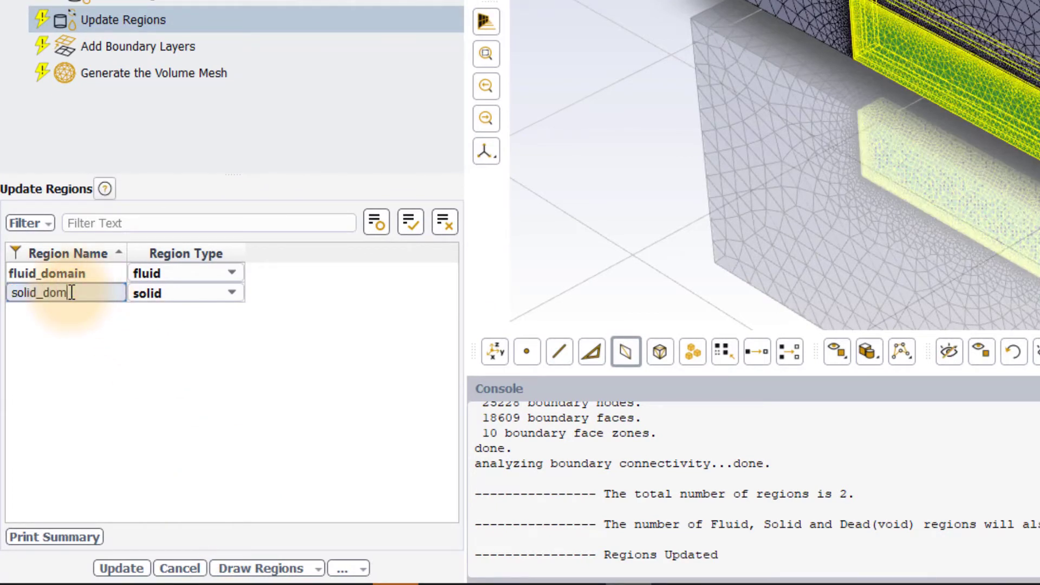
pyautogui.write('ain')
pyautogui.press('Return')
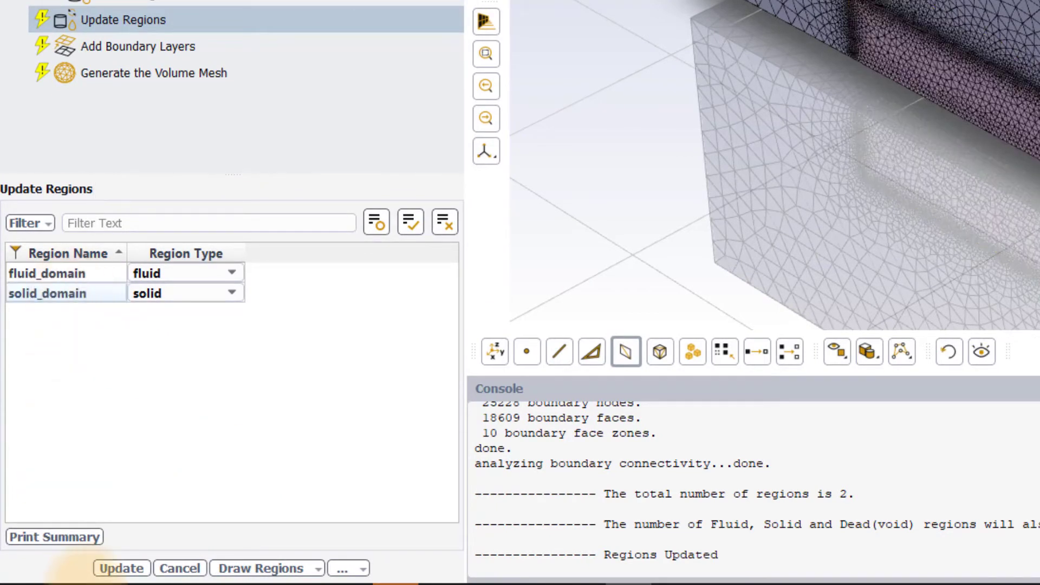
pyautogui.click(122, 570)
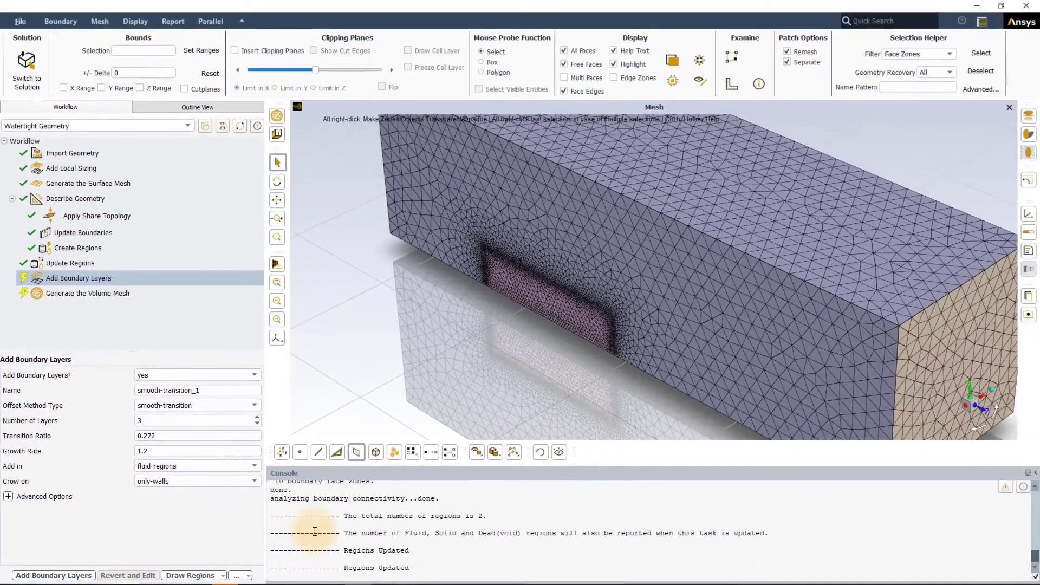